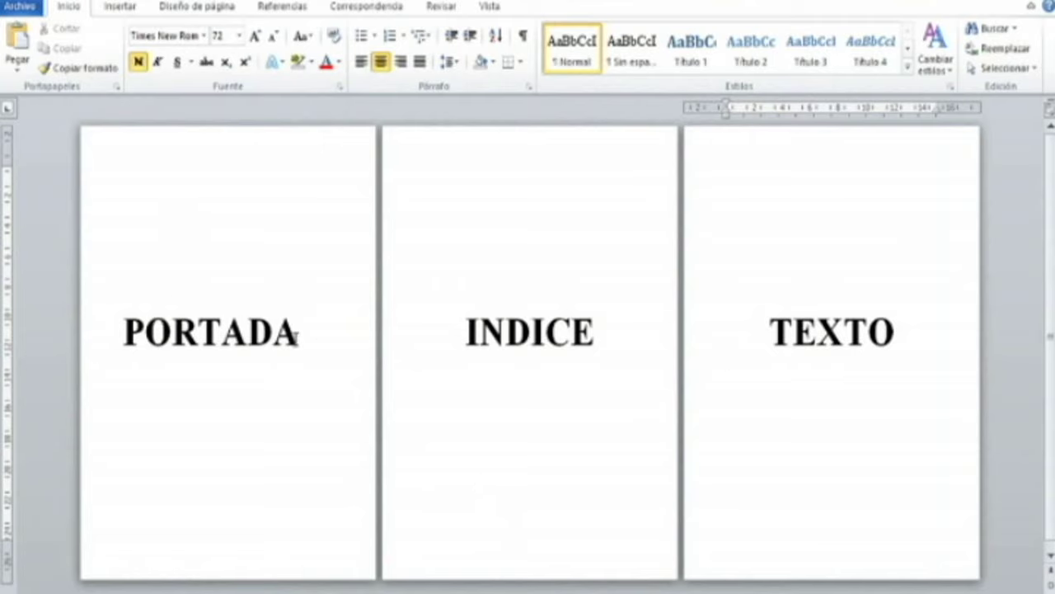
- Place the cursor at the end of PORTADA and show the Insertar ribbon tab
click(295, 336)
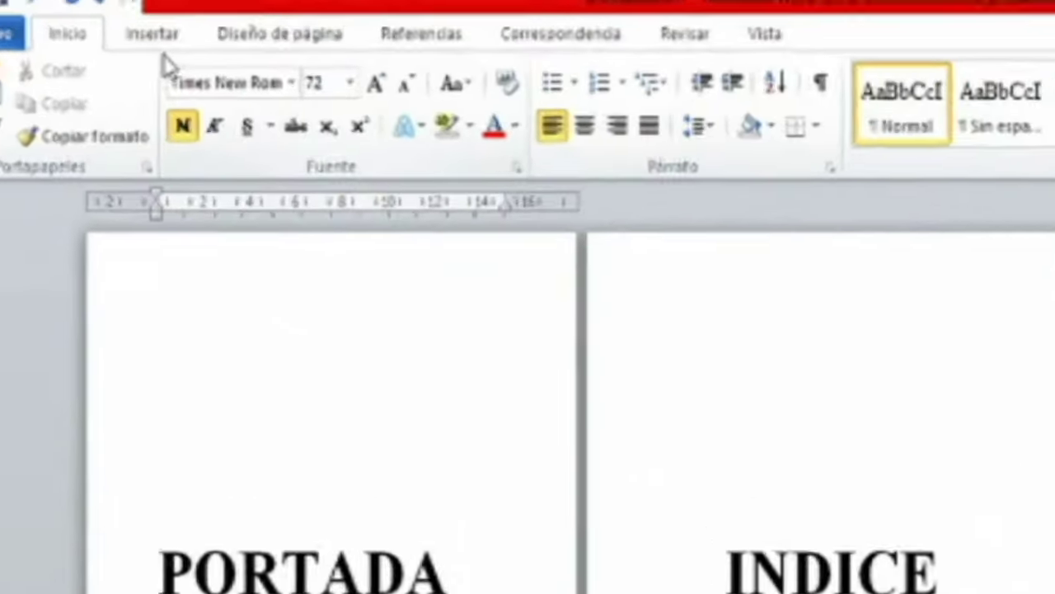
click(121, 8)
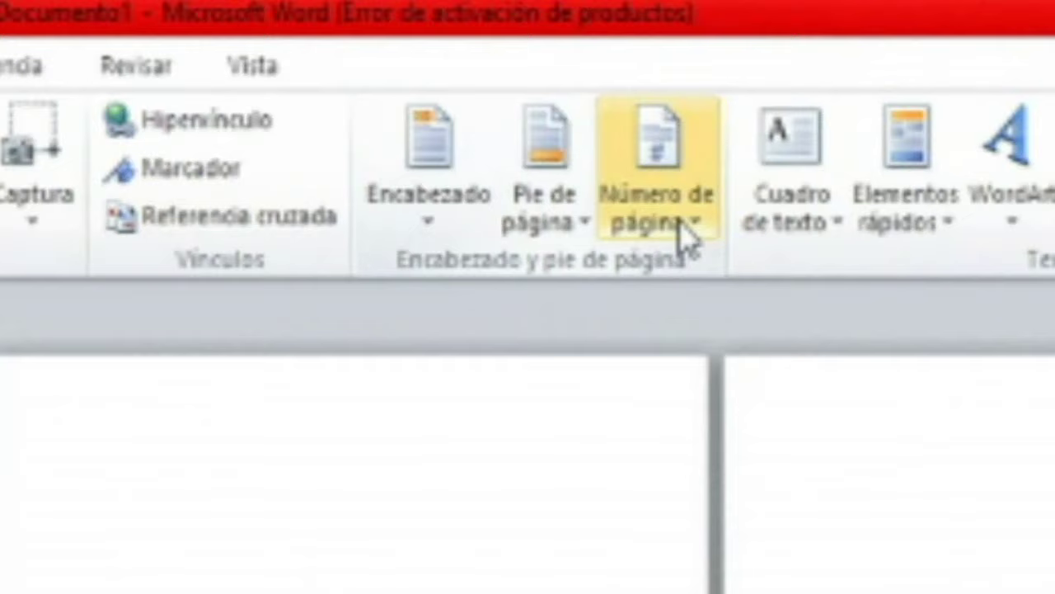
- Insert Círculo page numbers at Final de página from the Con formas gallery
click(585, 235)
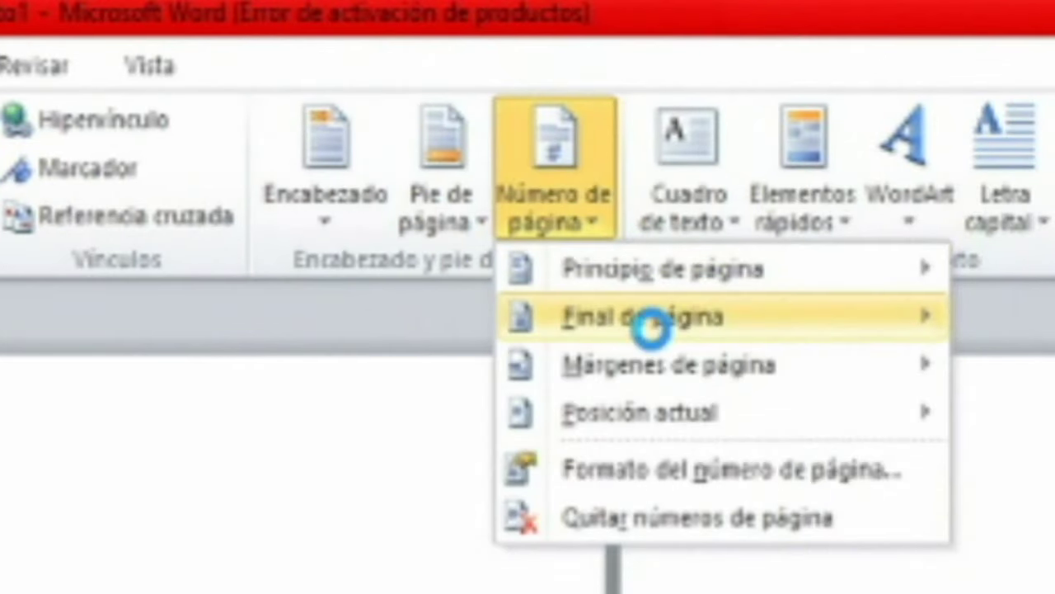
mouse_move(652, 344)
scroll(437, 528, down, 5)
scroll(438, 528, down, 3)
scroll(438, 528, down, 3)
scroll(437, 527, down, 3)
scroll(438, 528, down, 3)
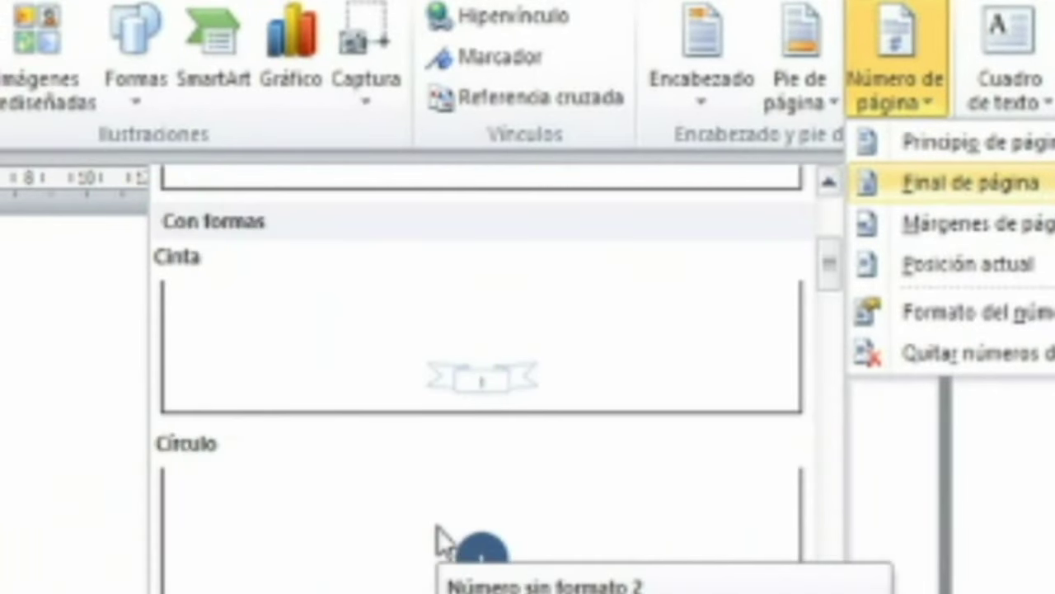
click(596, 560)
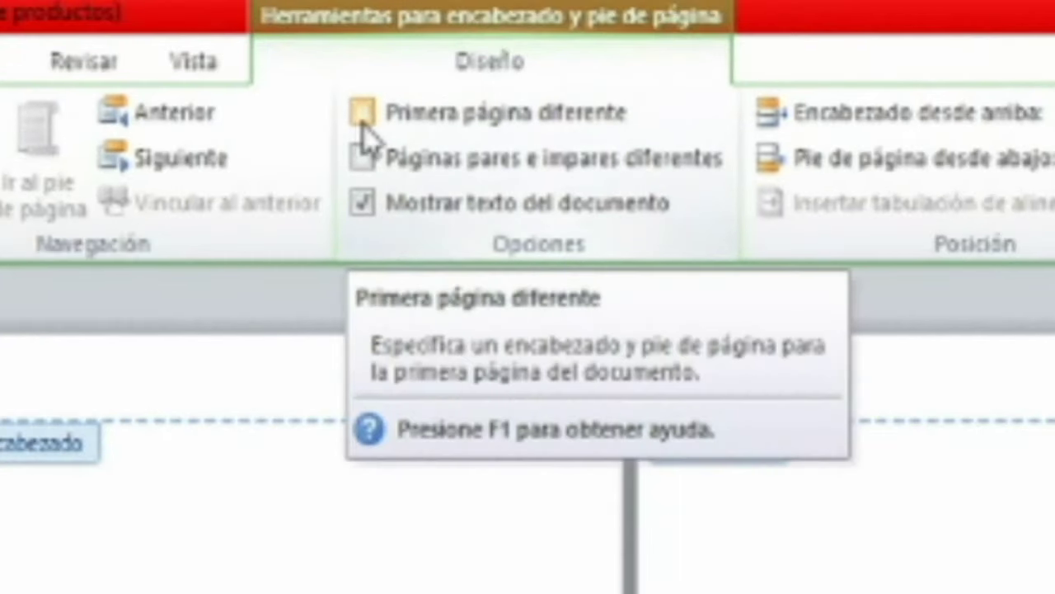
- Turn on Primera página diferente and select the footer's page-number circle
click(371, 115)
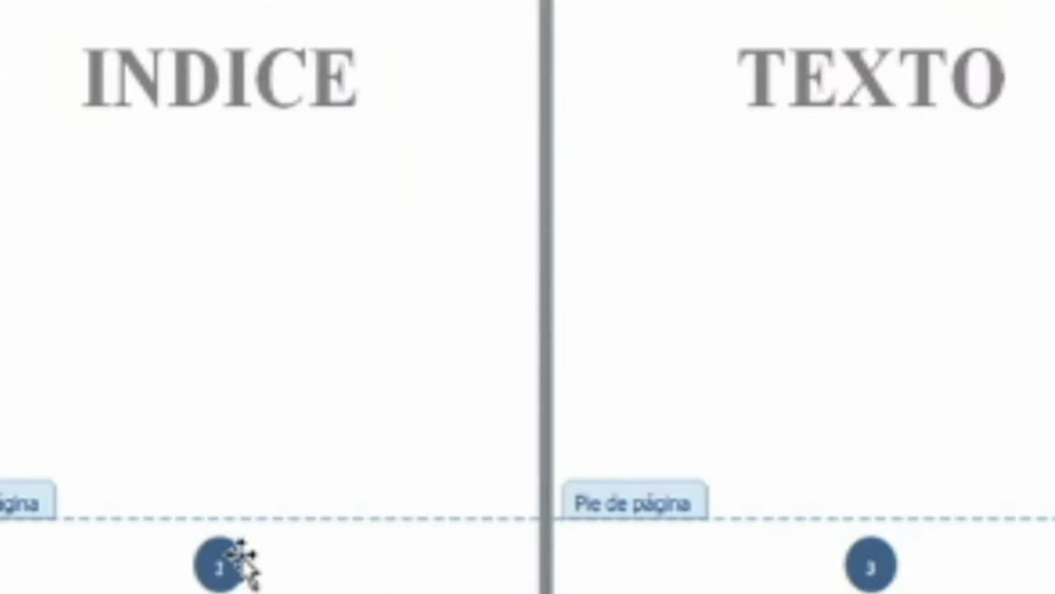
click(231, 566)
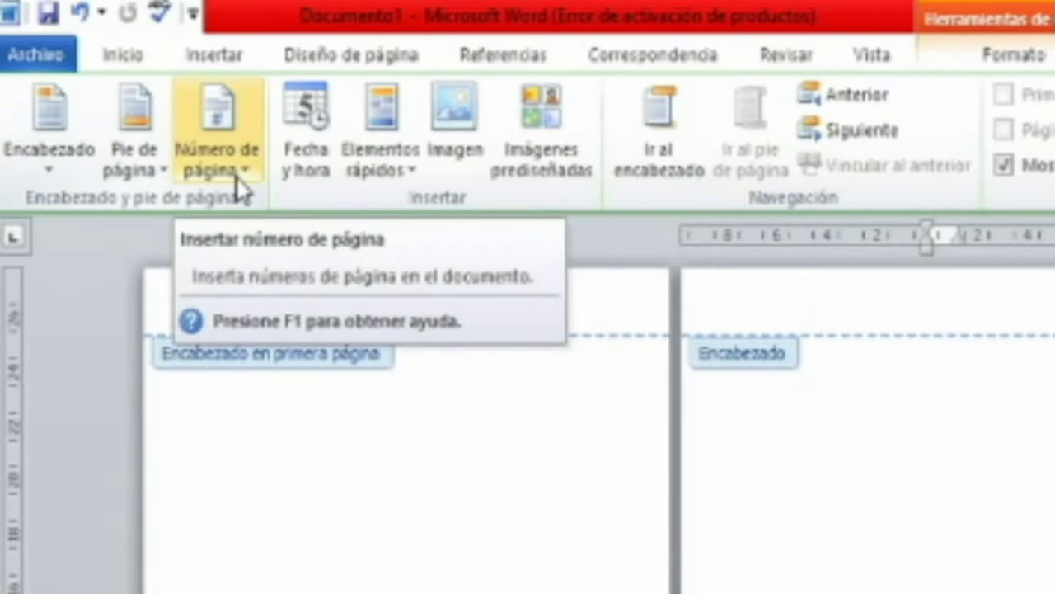
- Set the page number format to Iniciar en 0, then exit footer editing
click(237, 186)
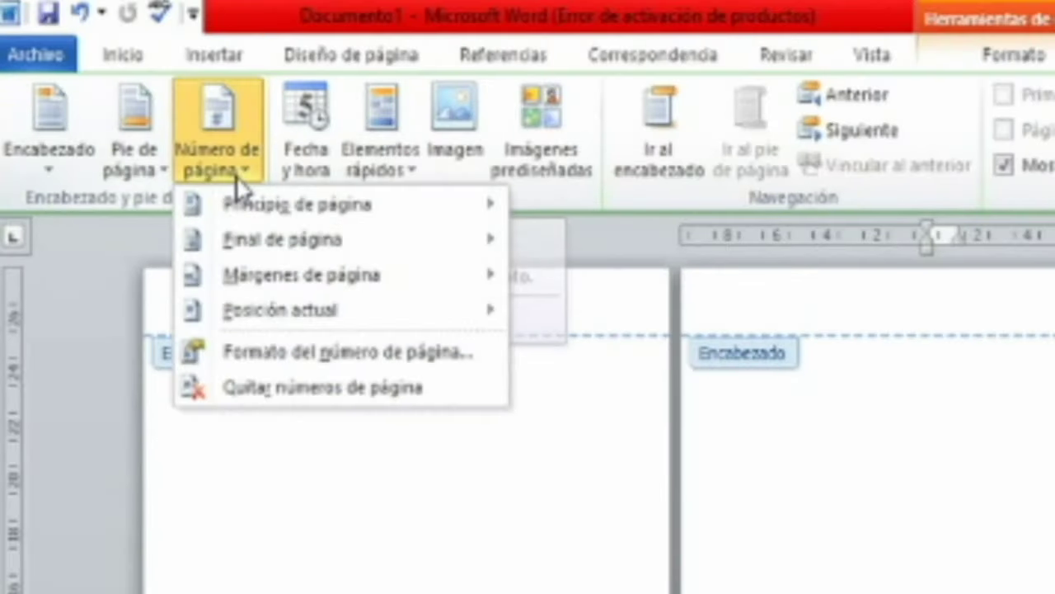
click(379, 353)
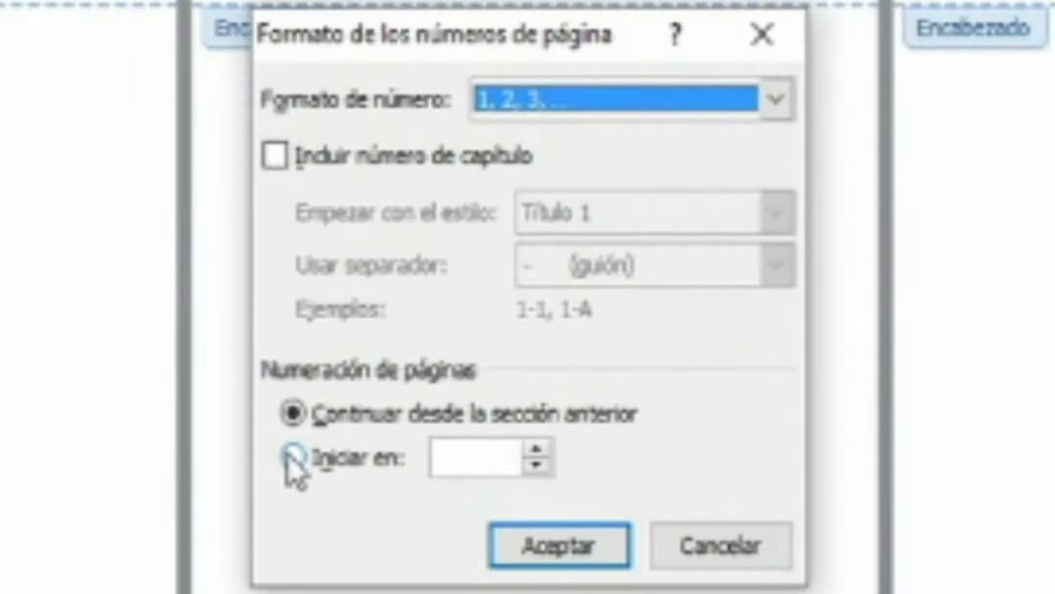
click(293, 459)
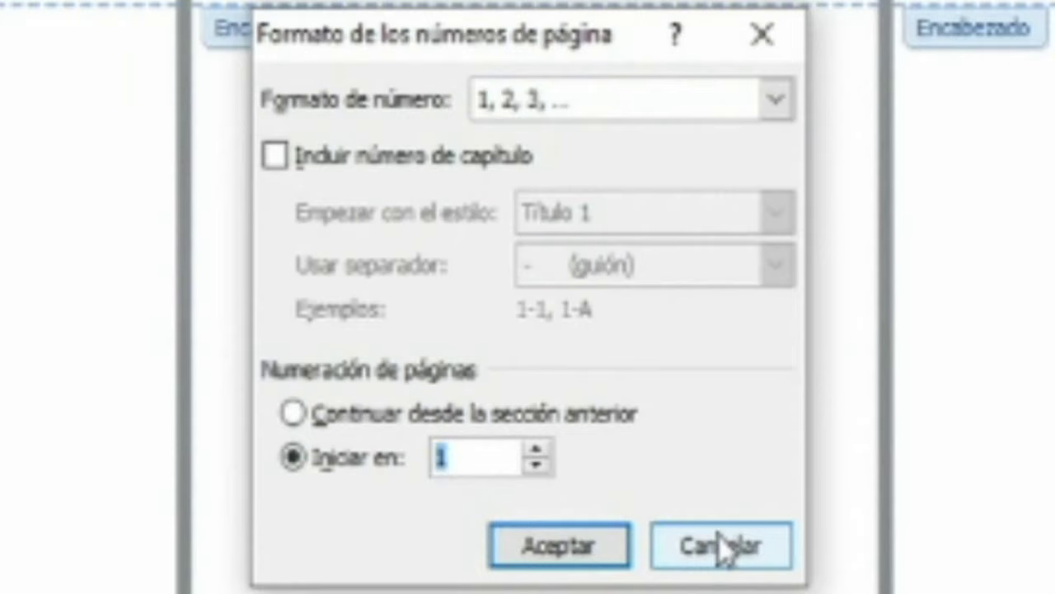
text(0)
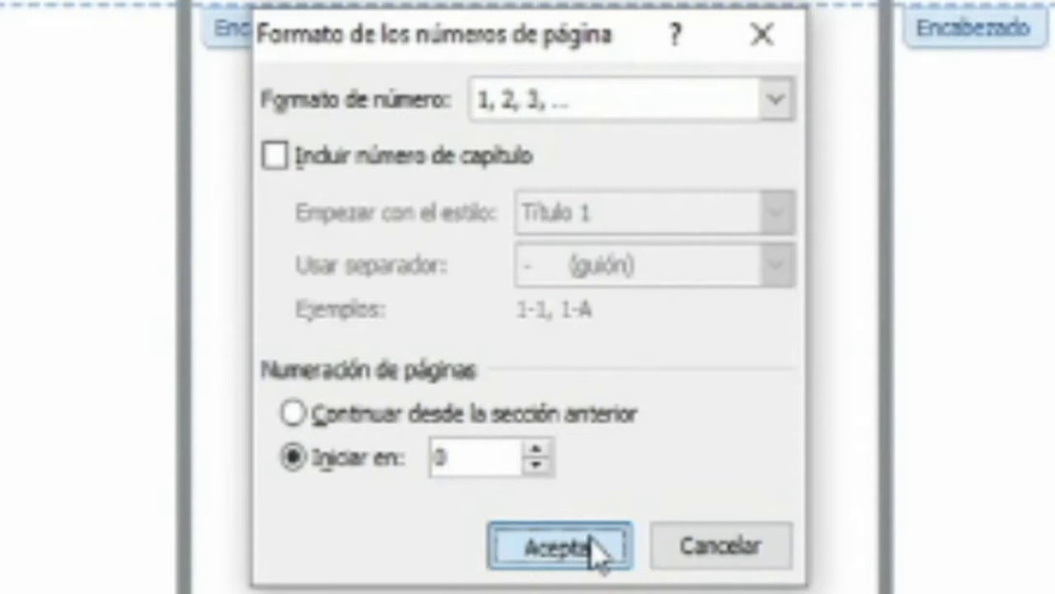
click(592, 548)
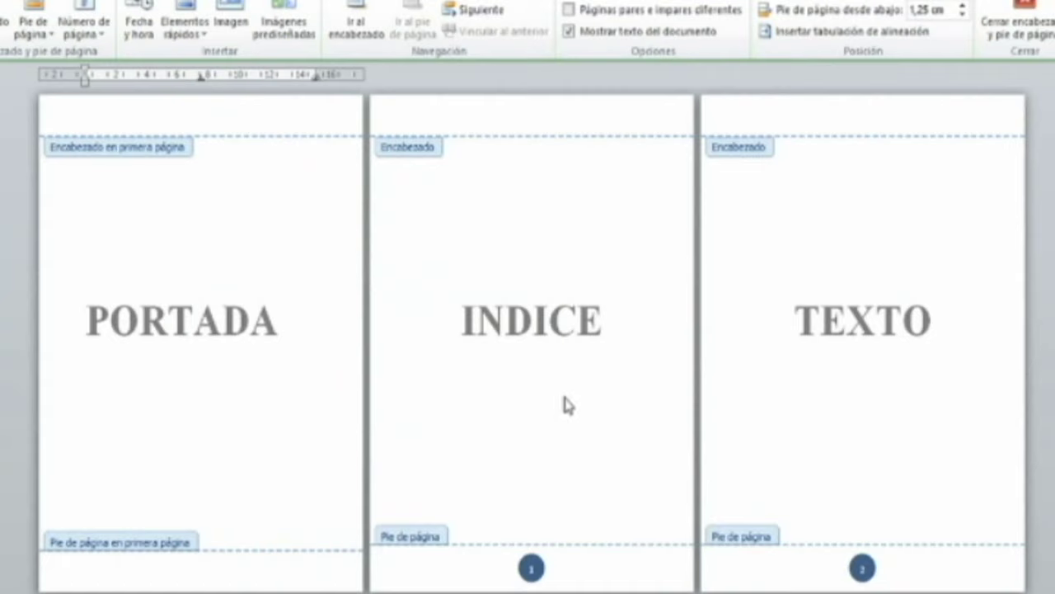
double_click(565, 403)
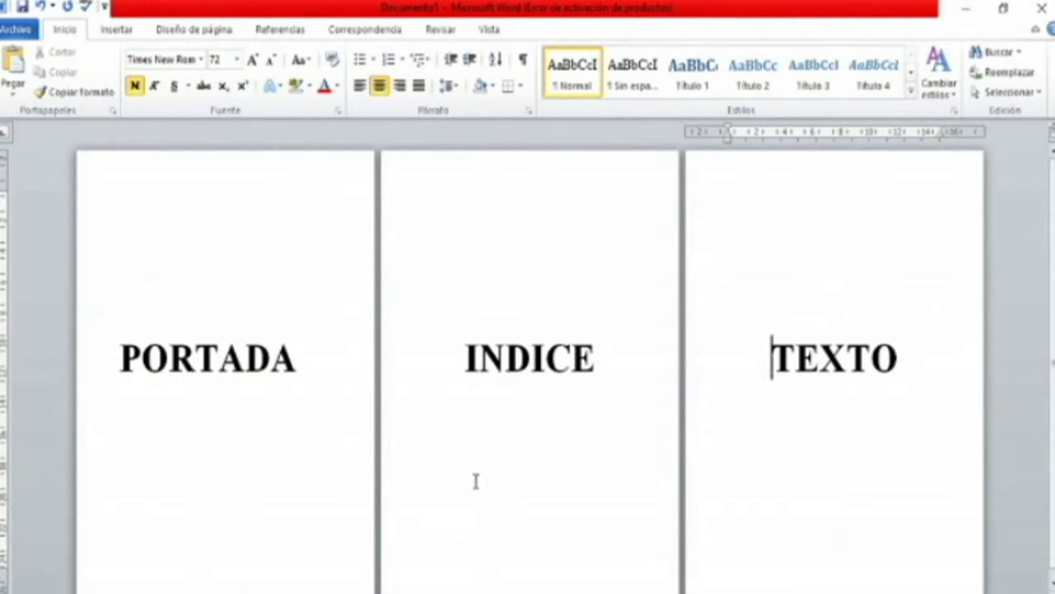
- Put the cursor after INDICE and switch to the Insertar tab
click(304, 363)
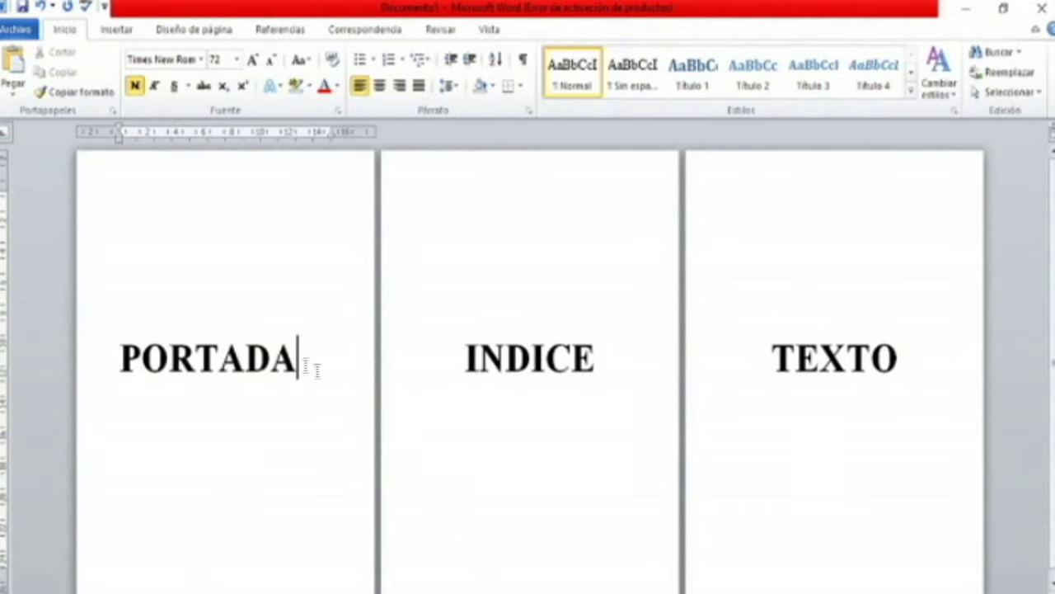
click(605, 357)
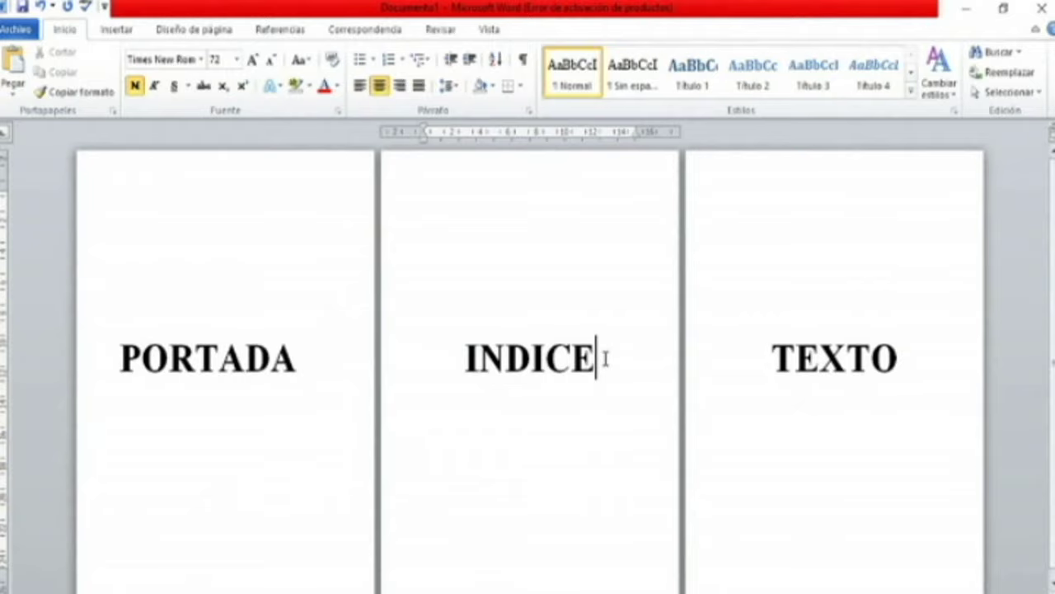
click(122, 33)
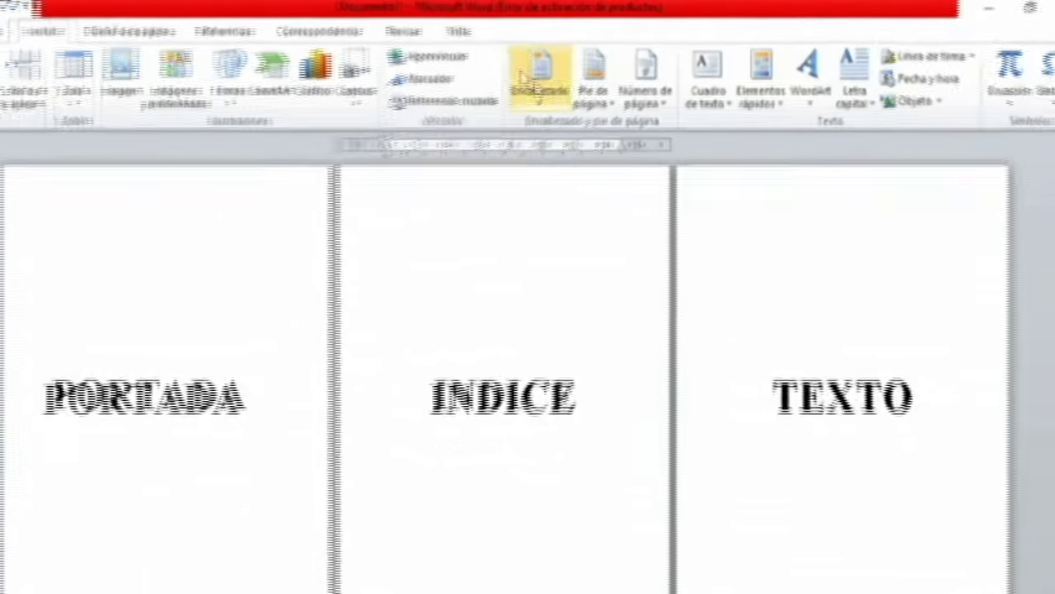
- Add Círculo bottom-of-page numbers to every page, then close footer editing
click(668, 94)
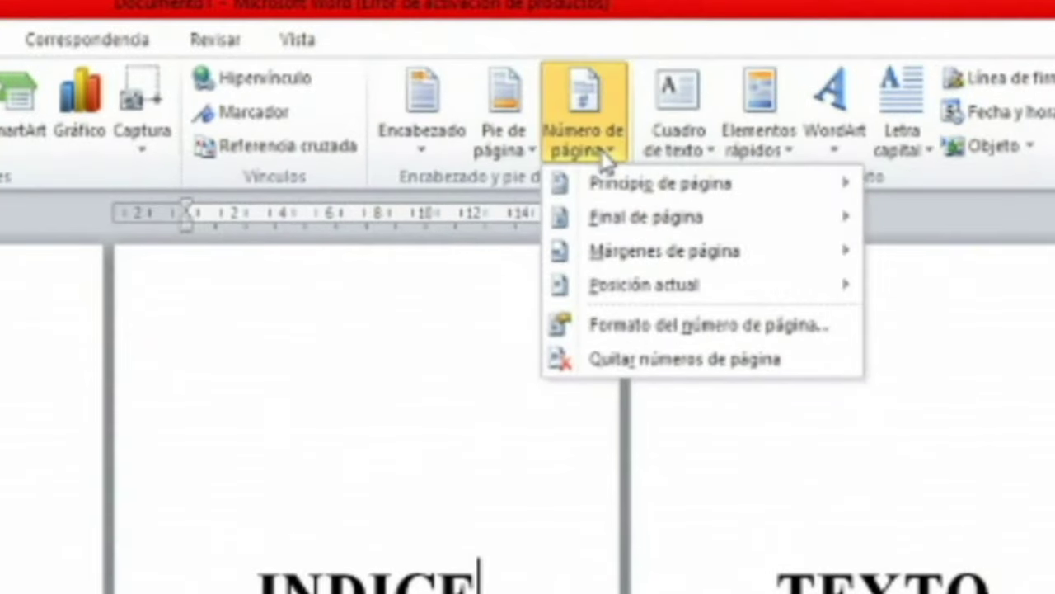
mouse_move(683, 229)
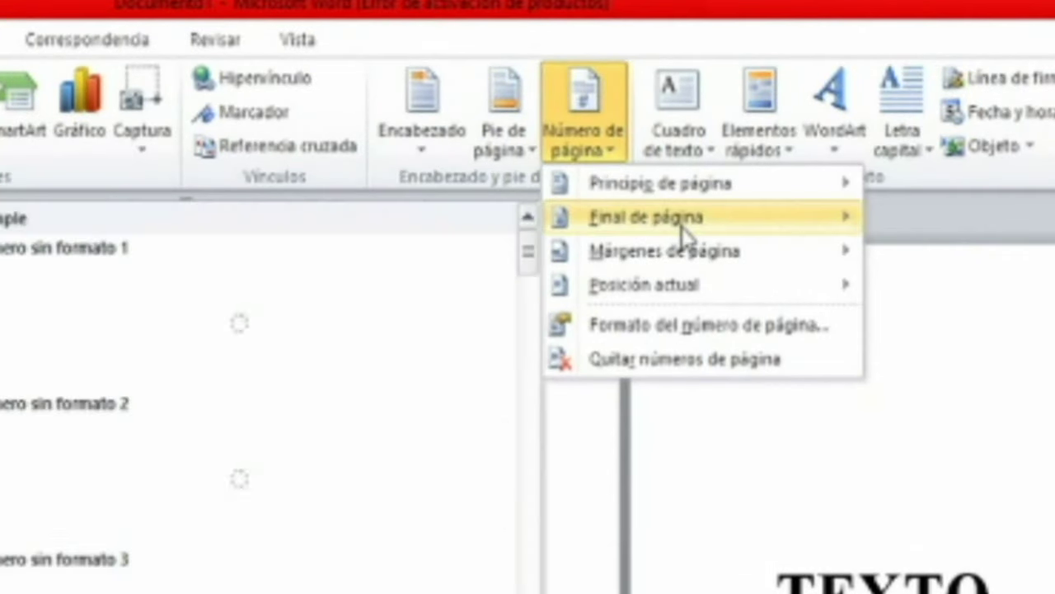
scroll(306, 521, down, 5)
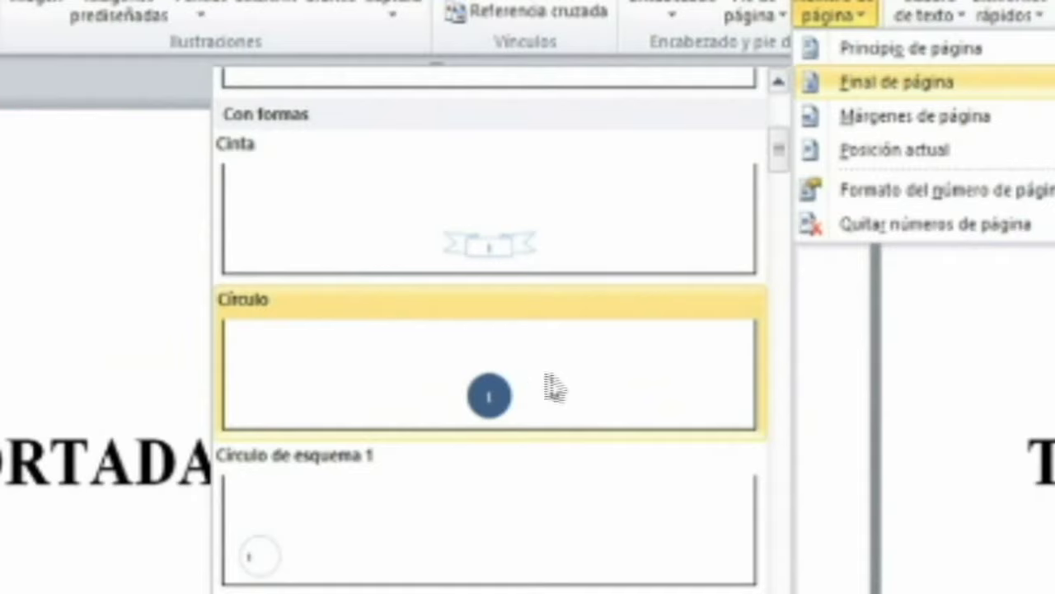
click(521, 380)
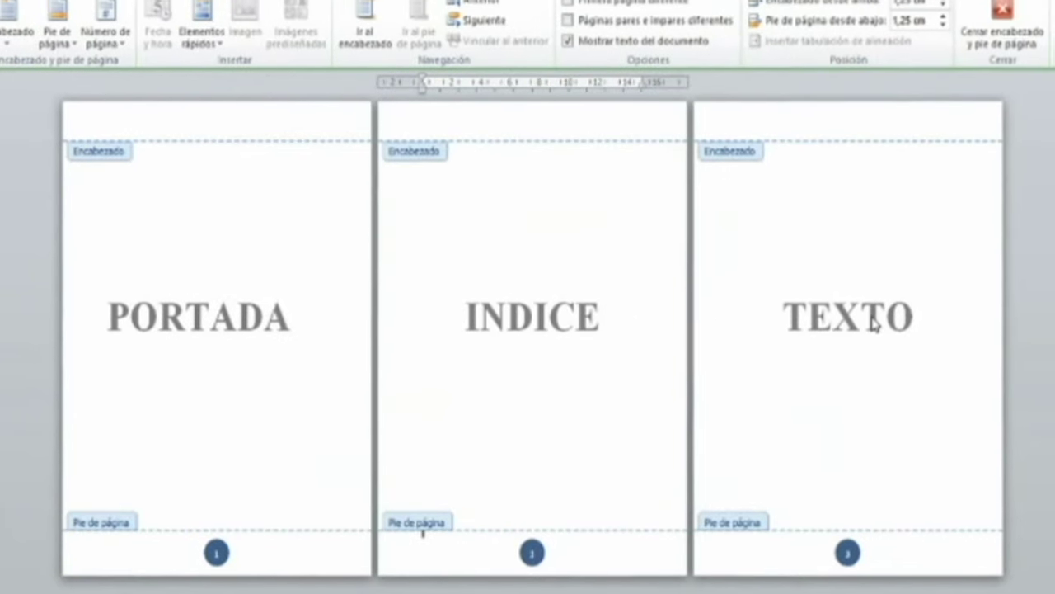
double_click(626, 323)
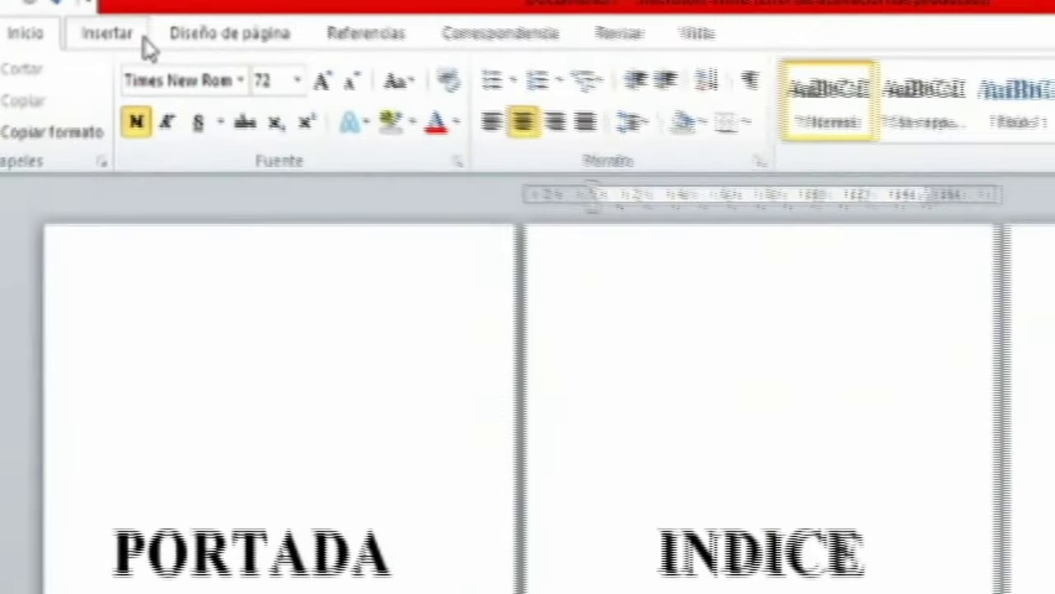
- Add a Página siguiente section break after INDICE from Diseño de página > Saltos
click(185, 26)
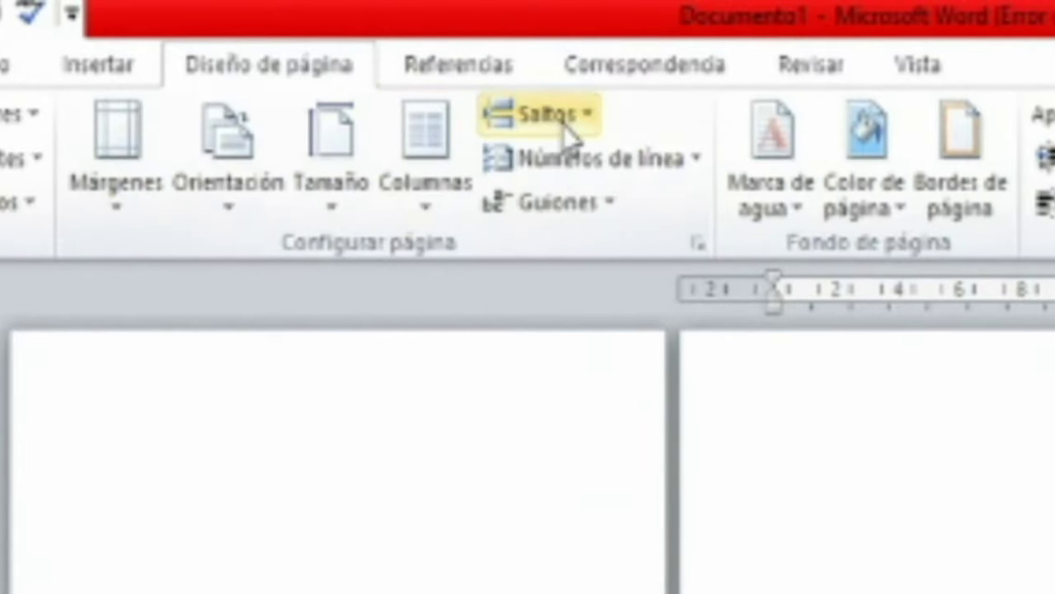
click(566, 132)
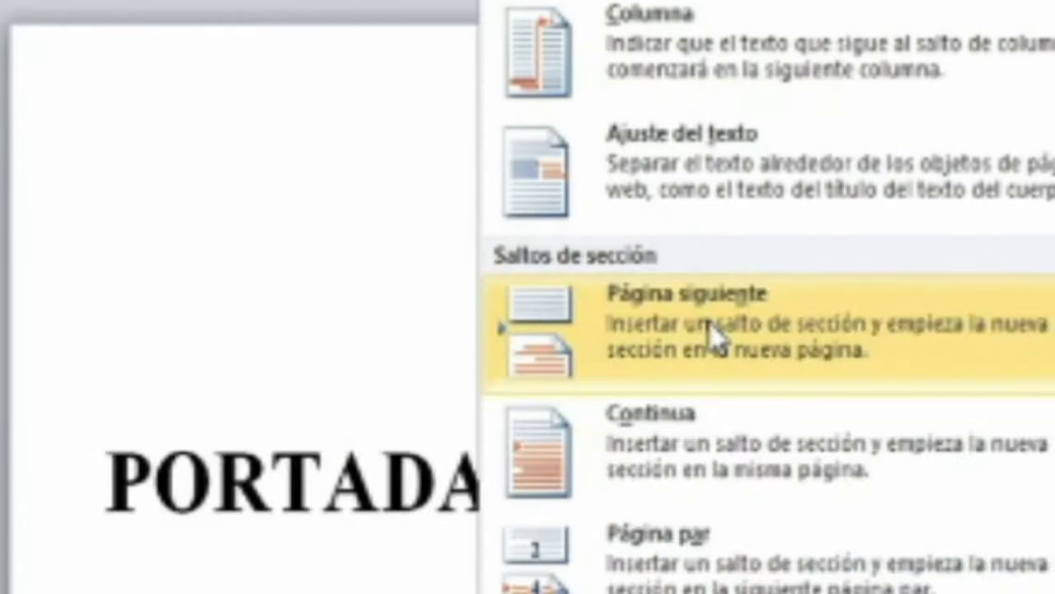
click(685, 587)
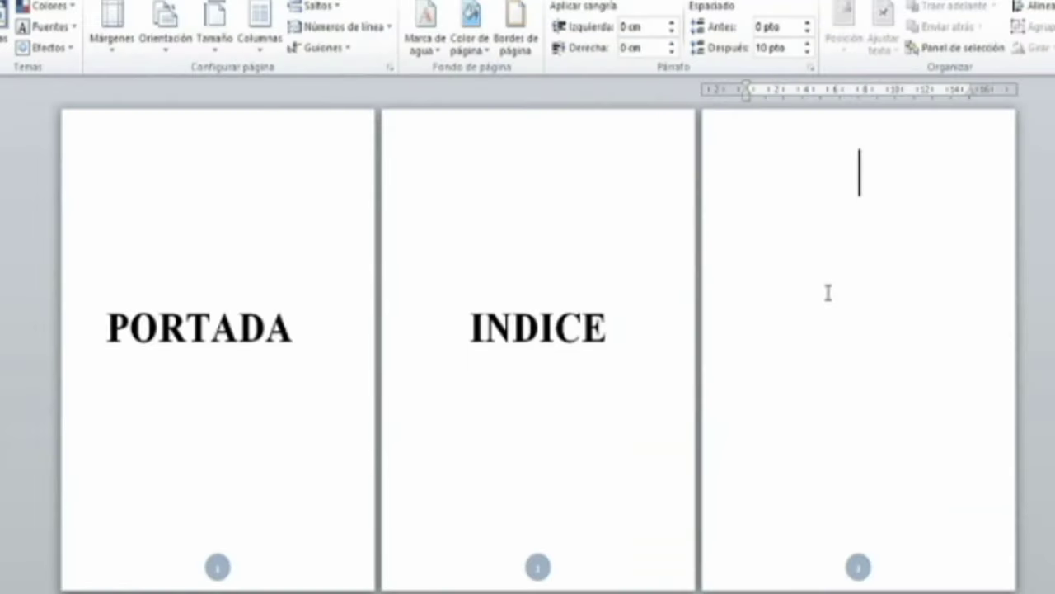
- Turn off Vincular al anterior for the section 2 footer, then click into page 1's footer
double_click(886, 568)
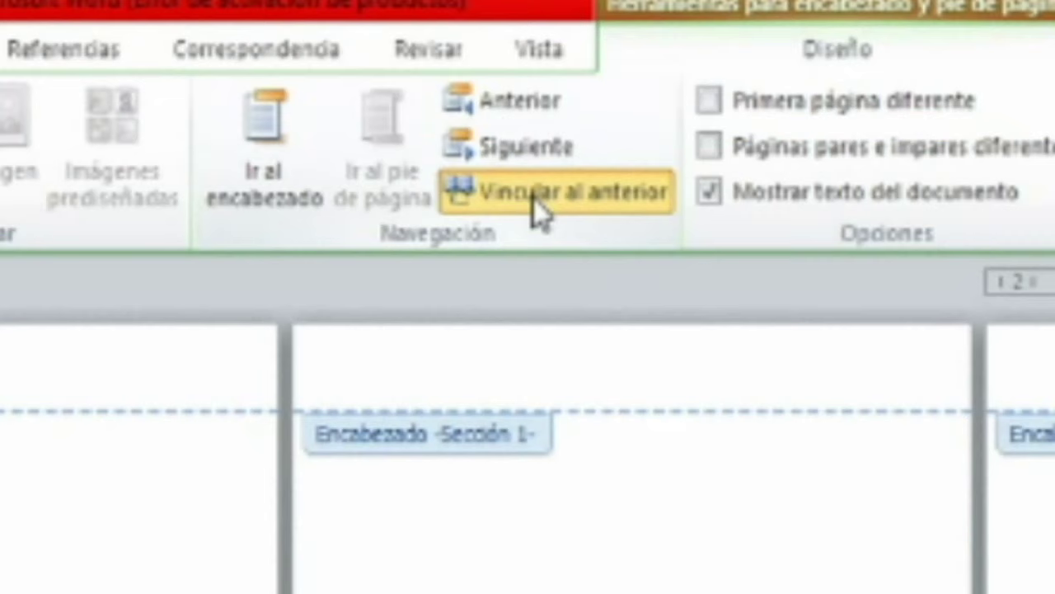
click(487, 7)
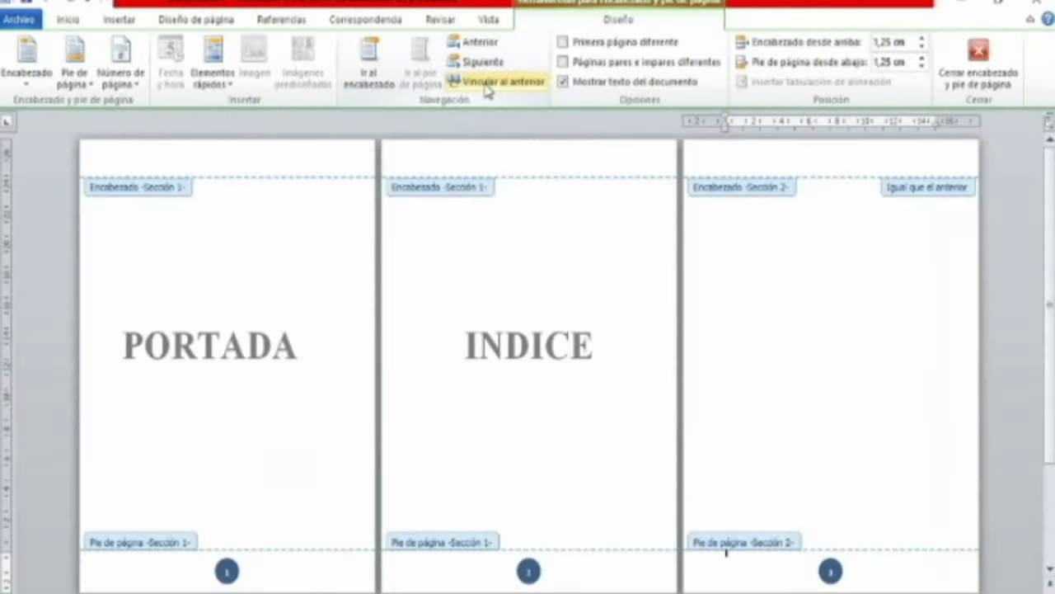
click(245, 570)
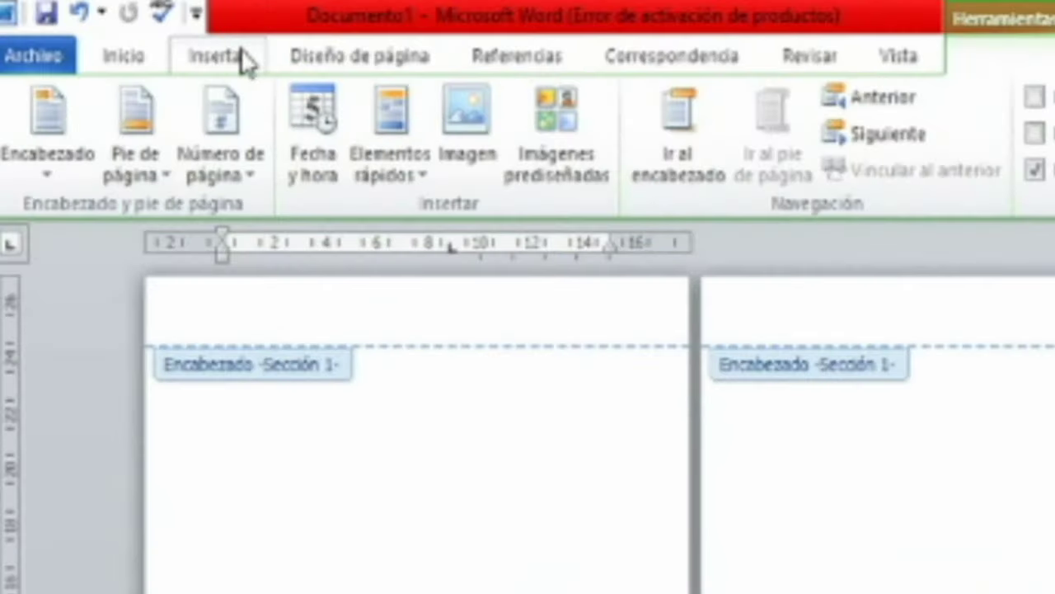
- Use Quitar números de página on section 1, then select page 3's circle number
click(244, 56)
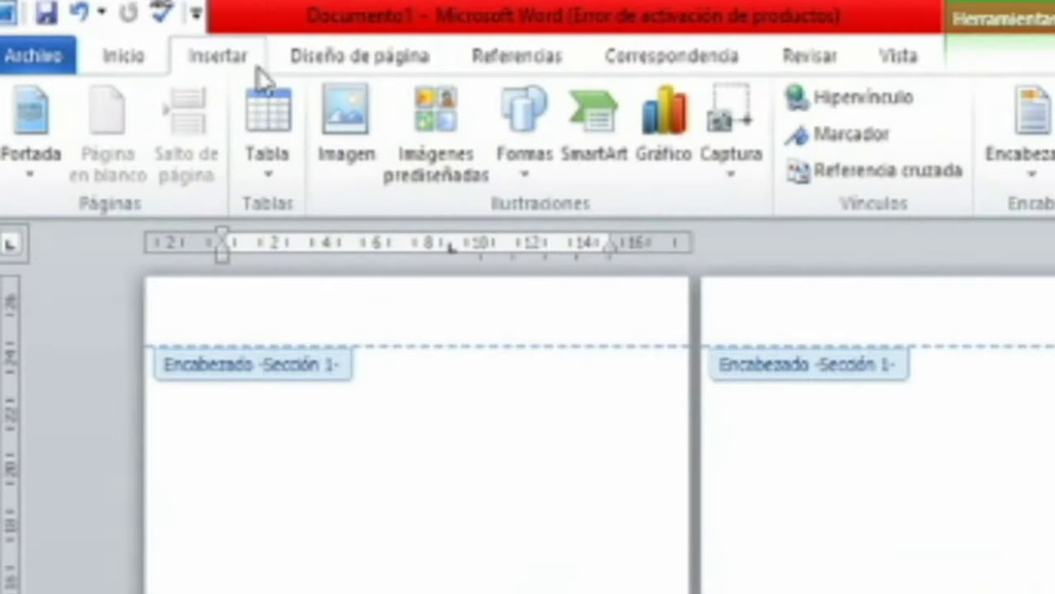
click(575, 173)
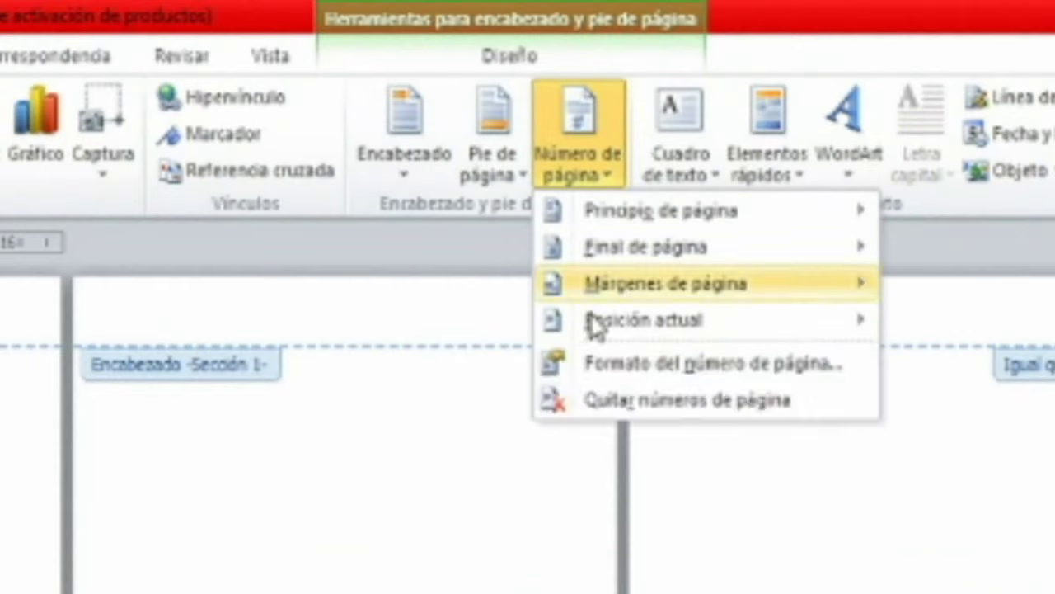
click(617, 413)
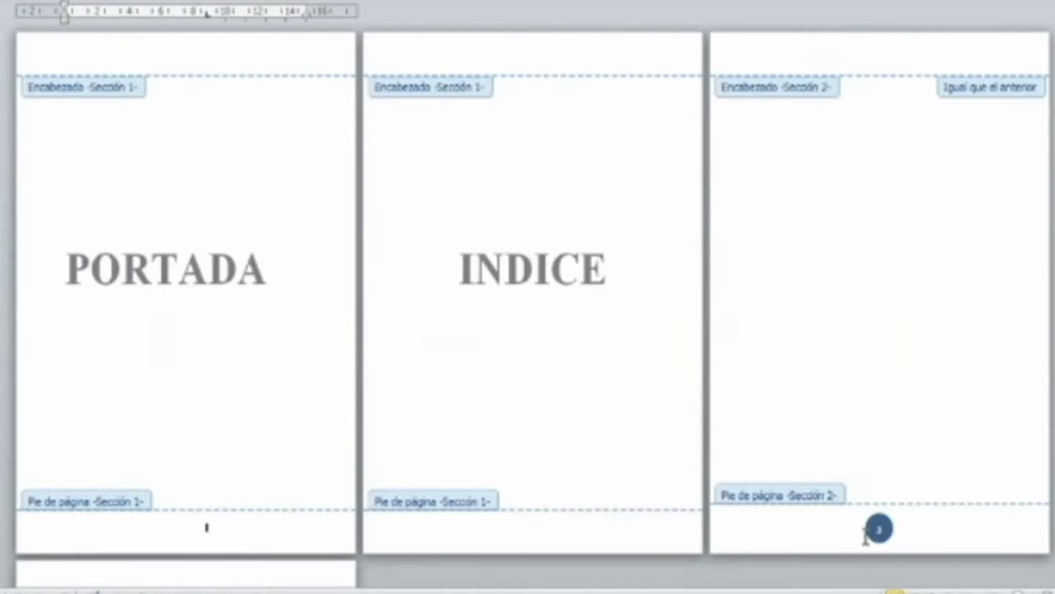
click(878, 529)
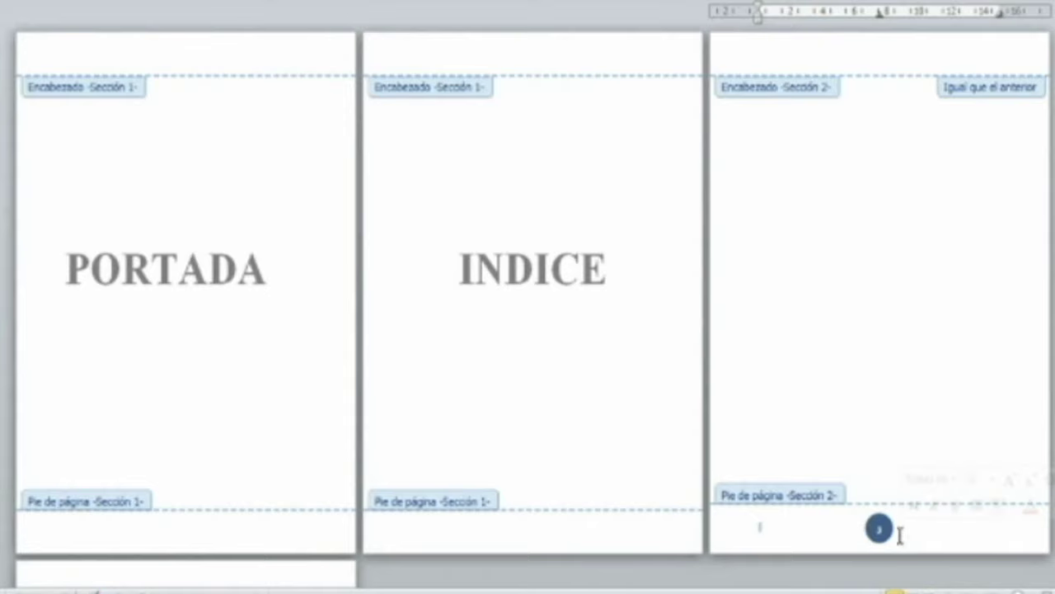
click(881, 531)
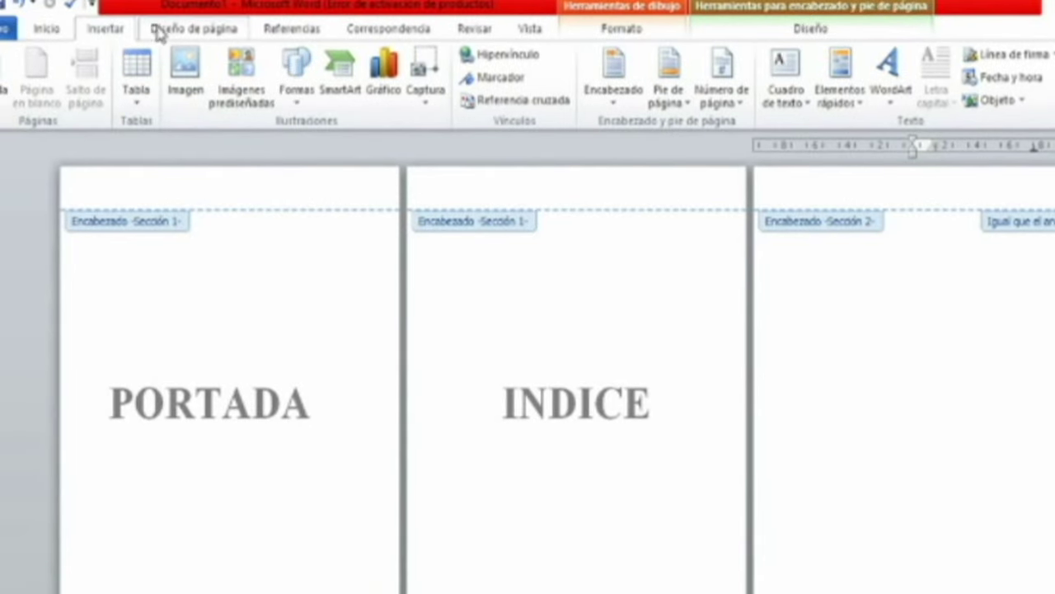
- Set section 2's page number format to Iniciar en 1 and close footer editing
click(741, 33)
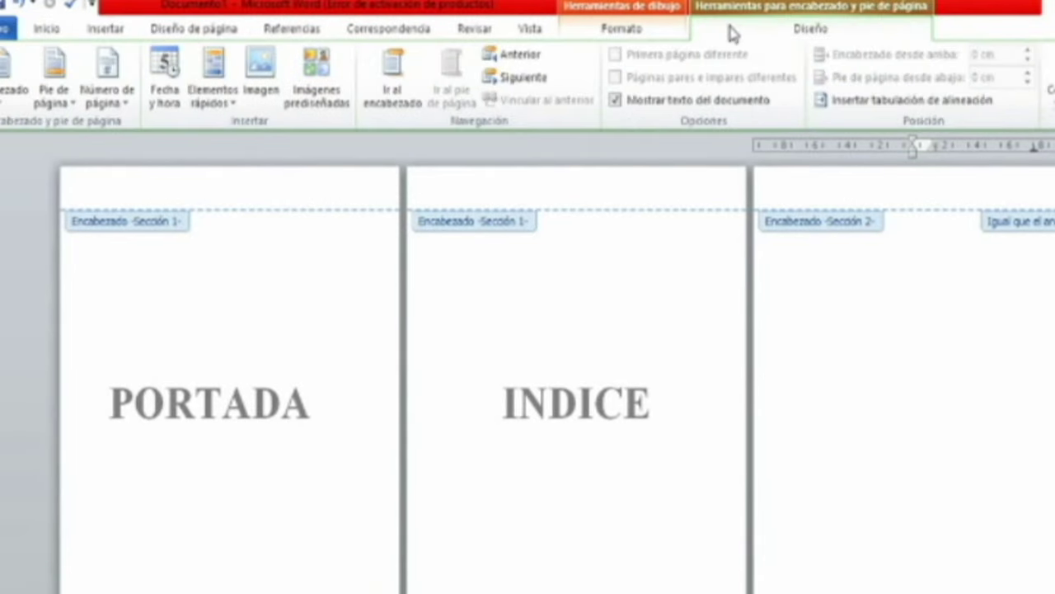
click(126, 111)
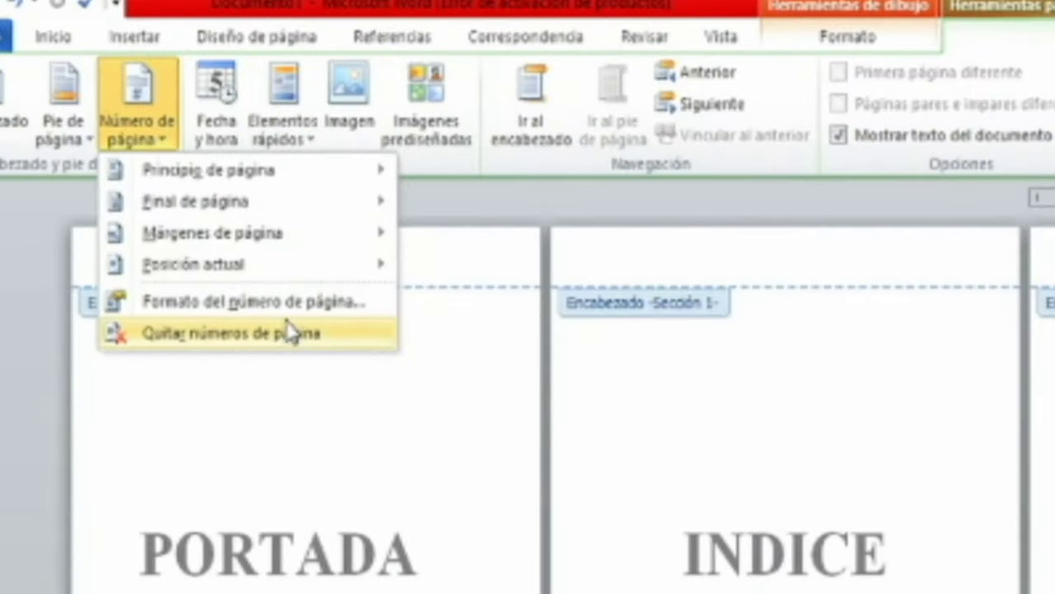
click(283, 302)
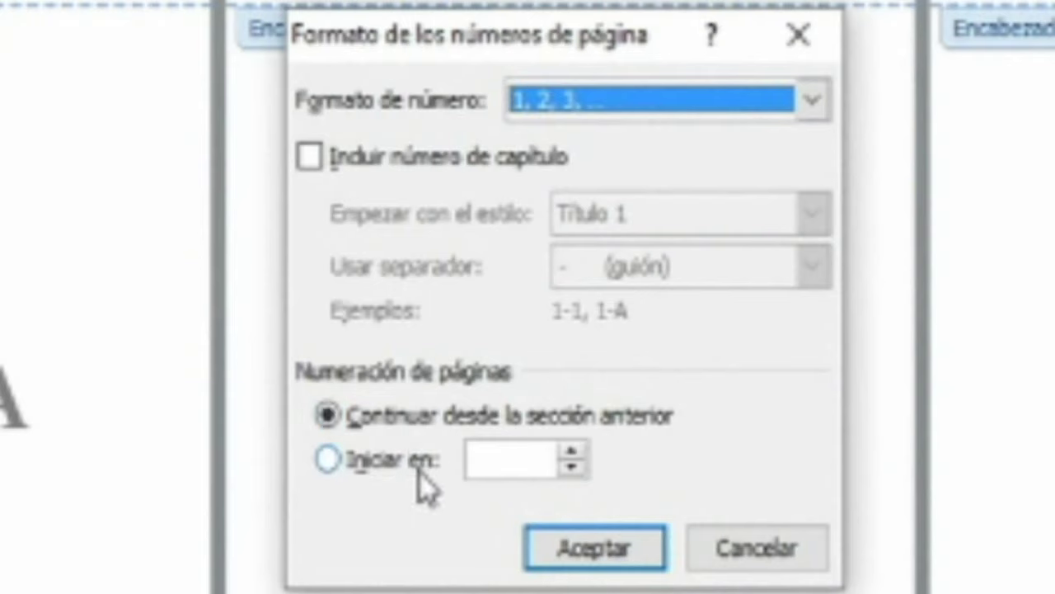
click(396, 462)
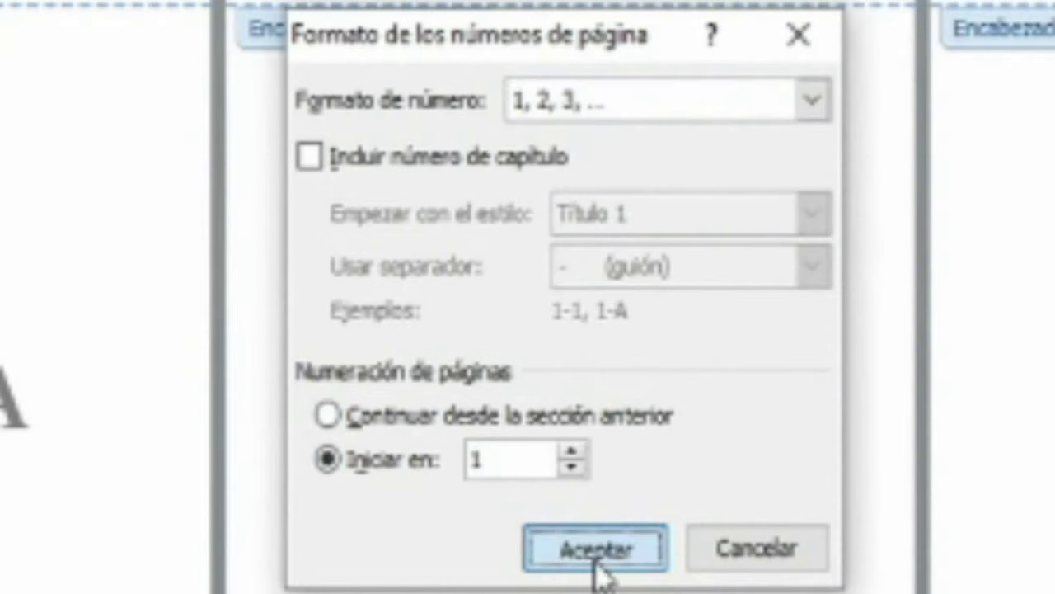
click(594, 563)
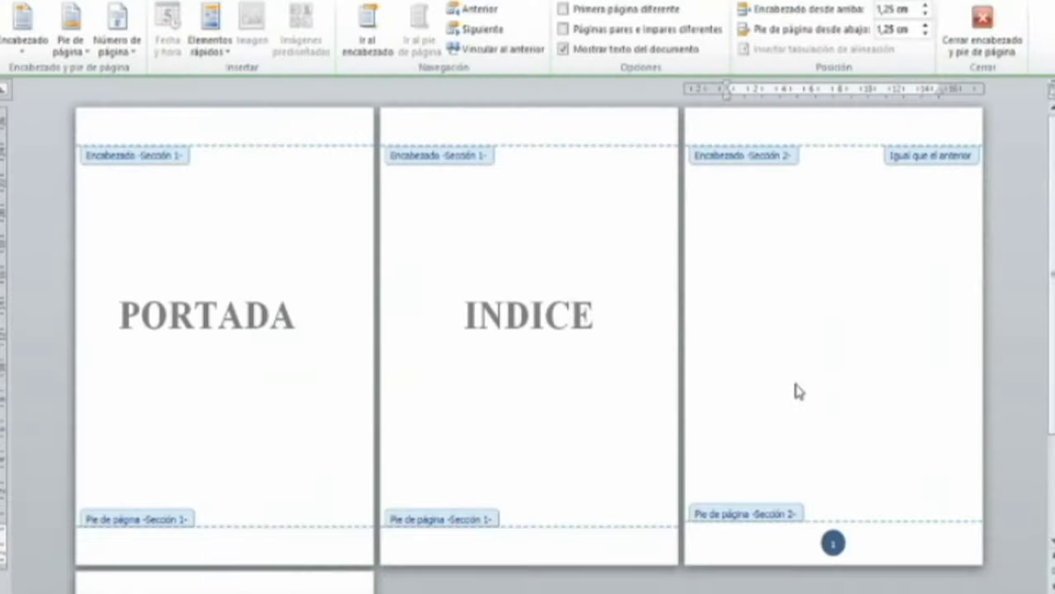
double_click(780, 349)
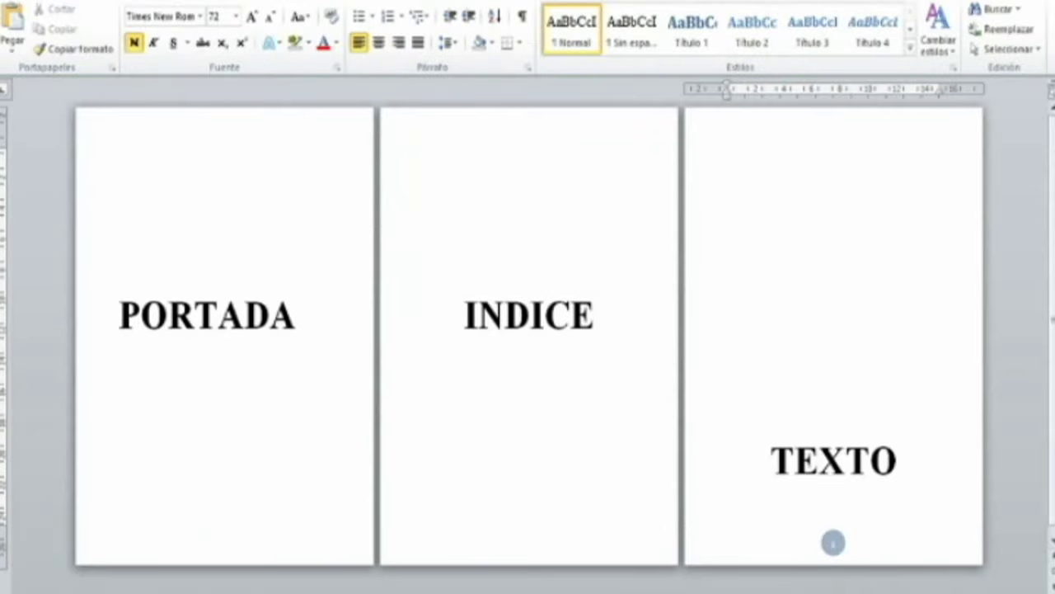
- Delete the empty lines above TEXTO and center the title, level with PORTADA and INDICE
key(BackSpace)
click(758, 373)
key(BackSpace)
key(BackSpace)
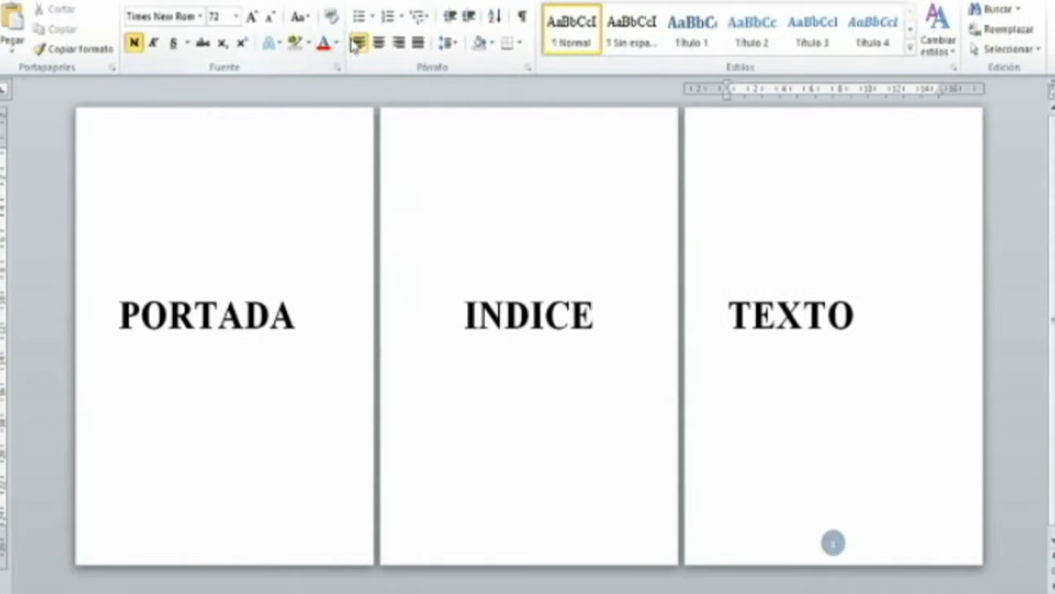
click(379, 42)
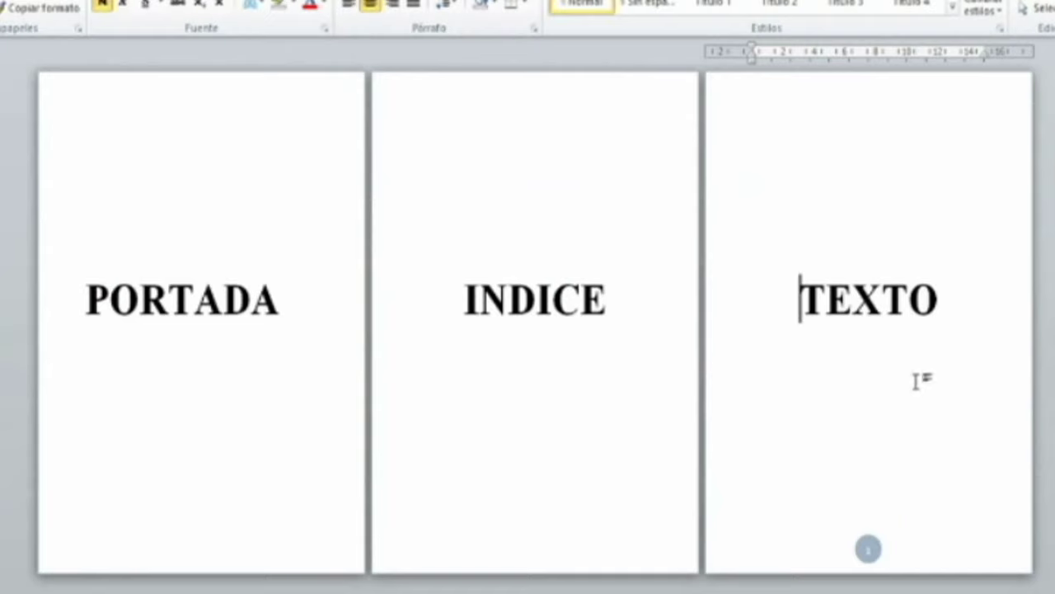
click(865, 556)
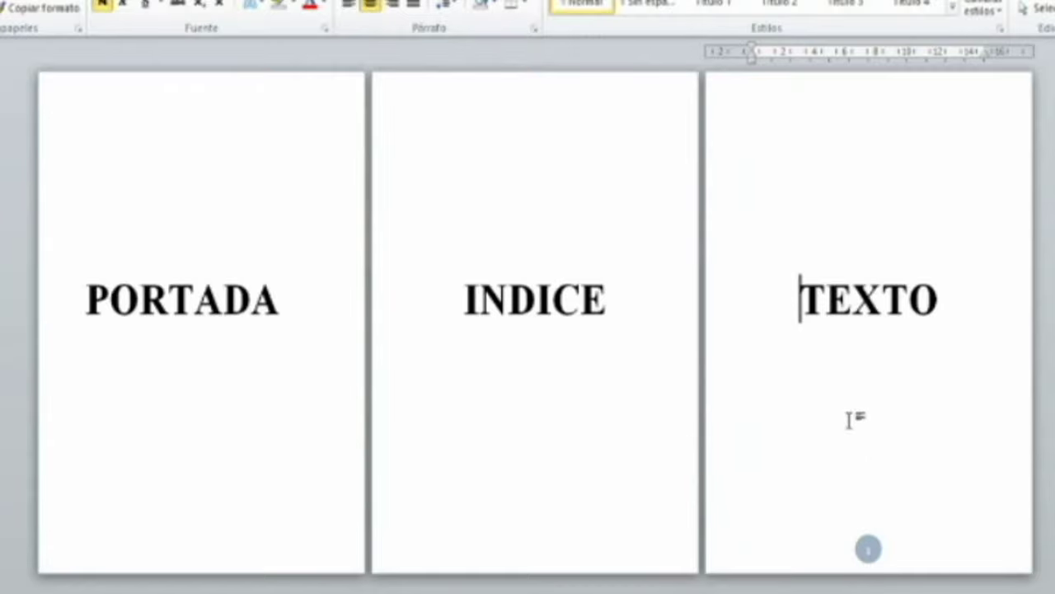